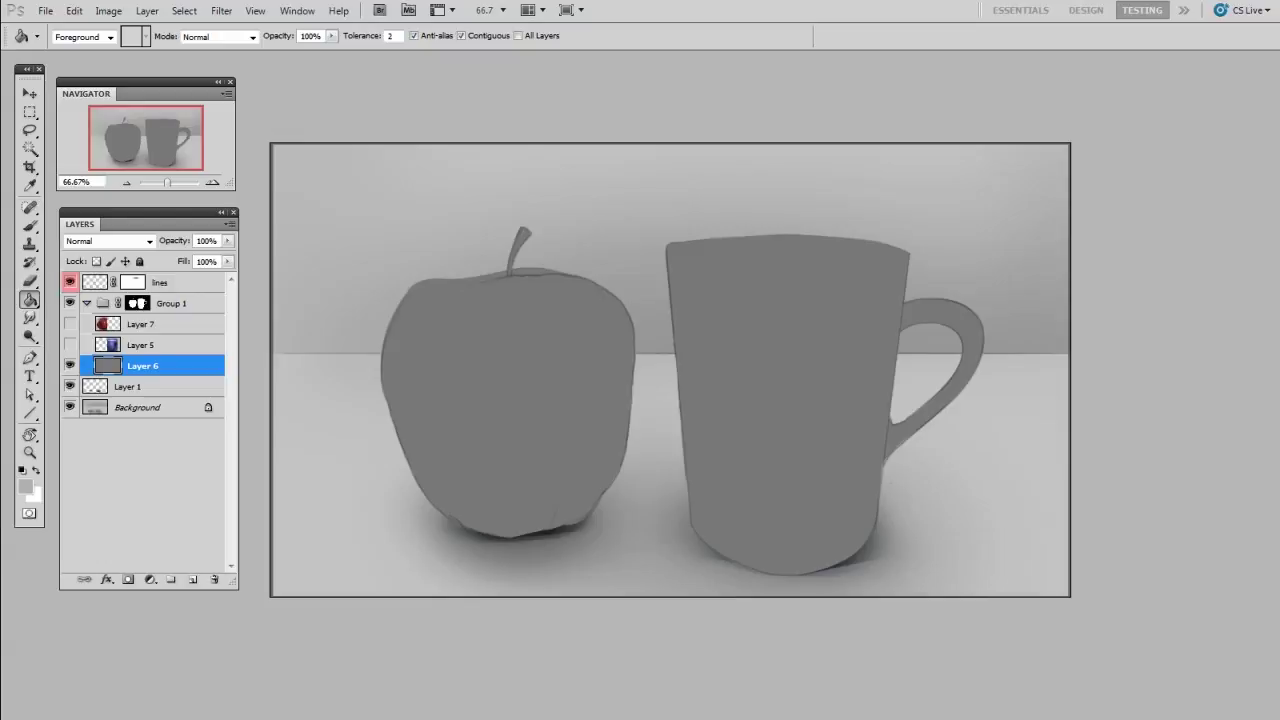
Step: Show the apple layer (Layer 7) and the mug layer (Layer 5), and add a new empty layer above each
left_click(69, 324)
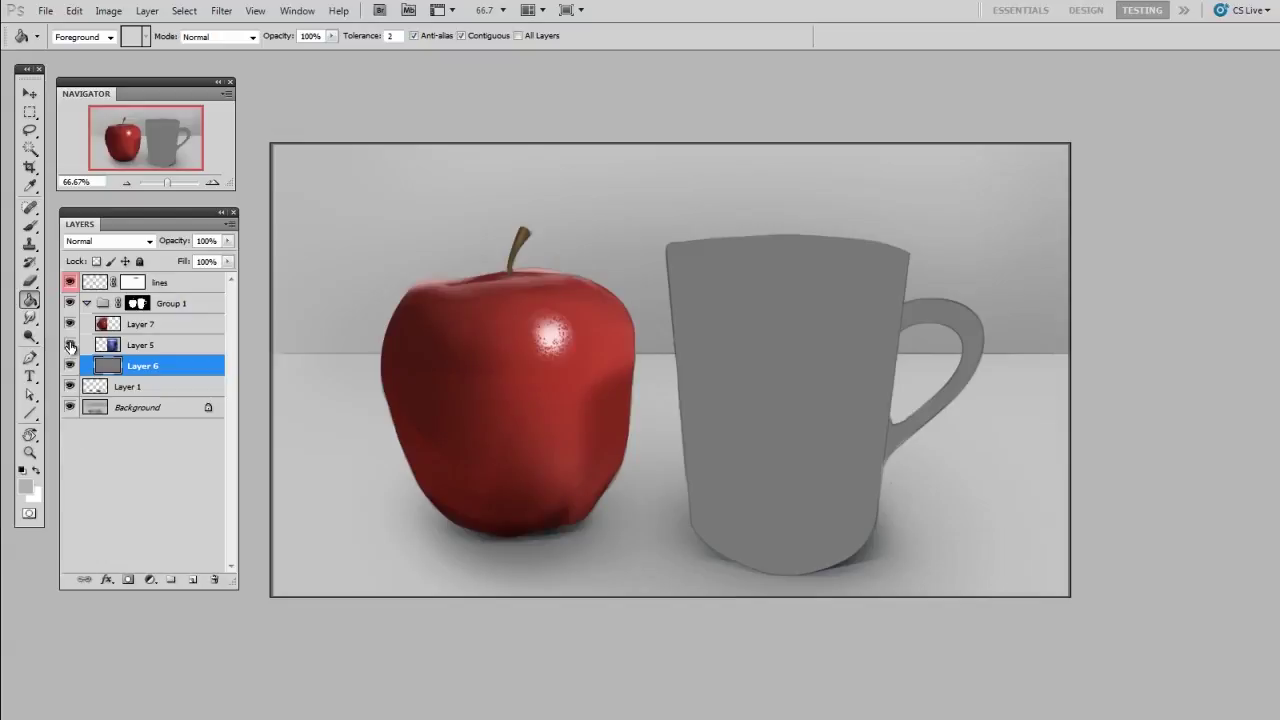
left_click(69, 345)
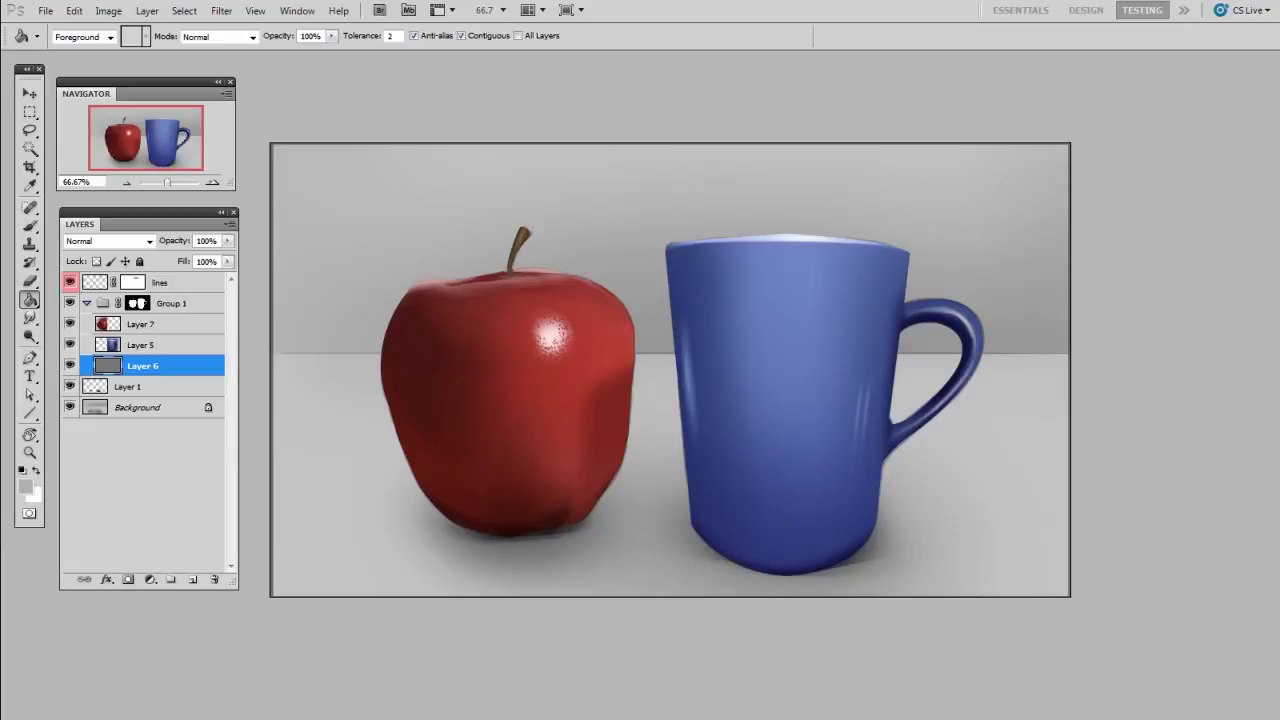
left_click(165, 326)
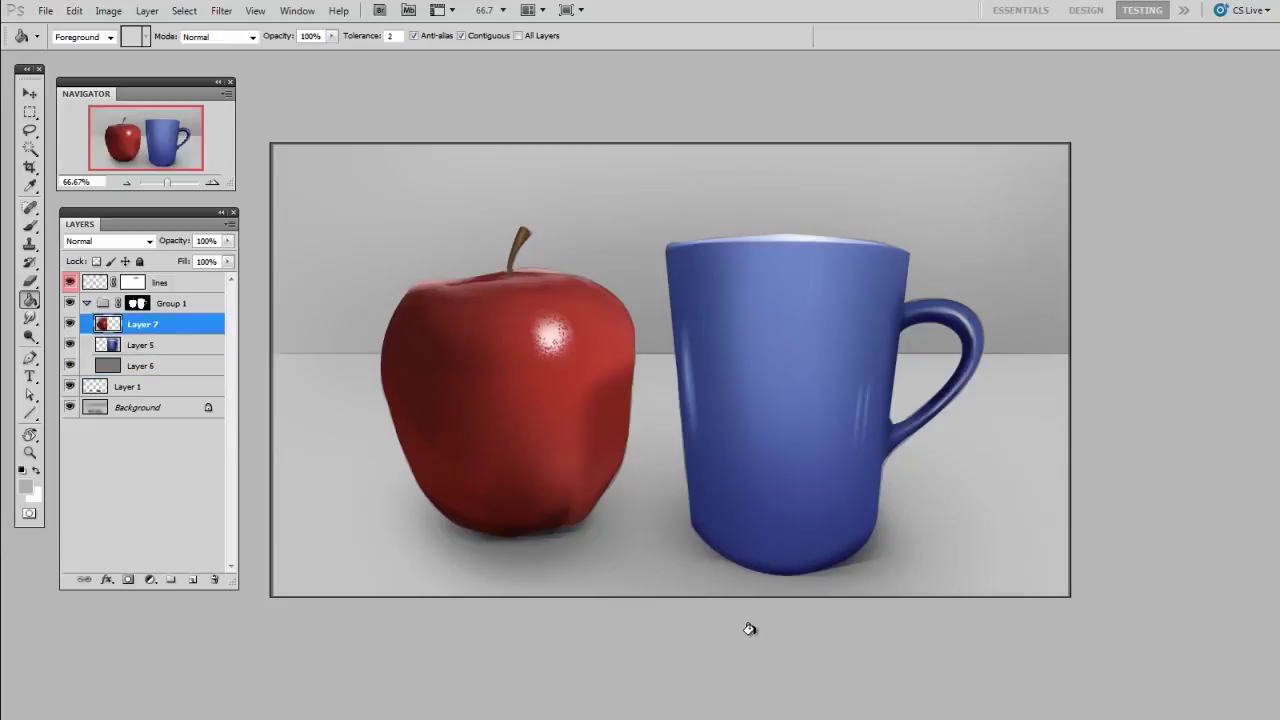
key("ctrl+shift+alt+n")
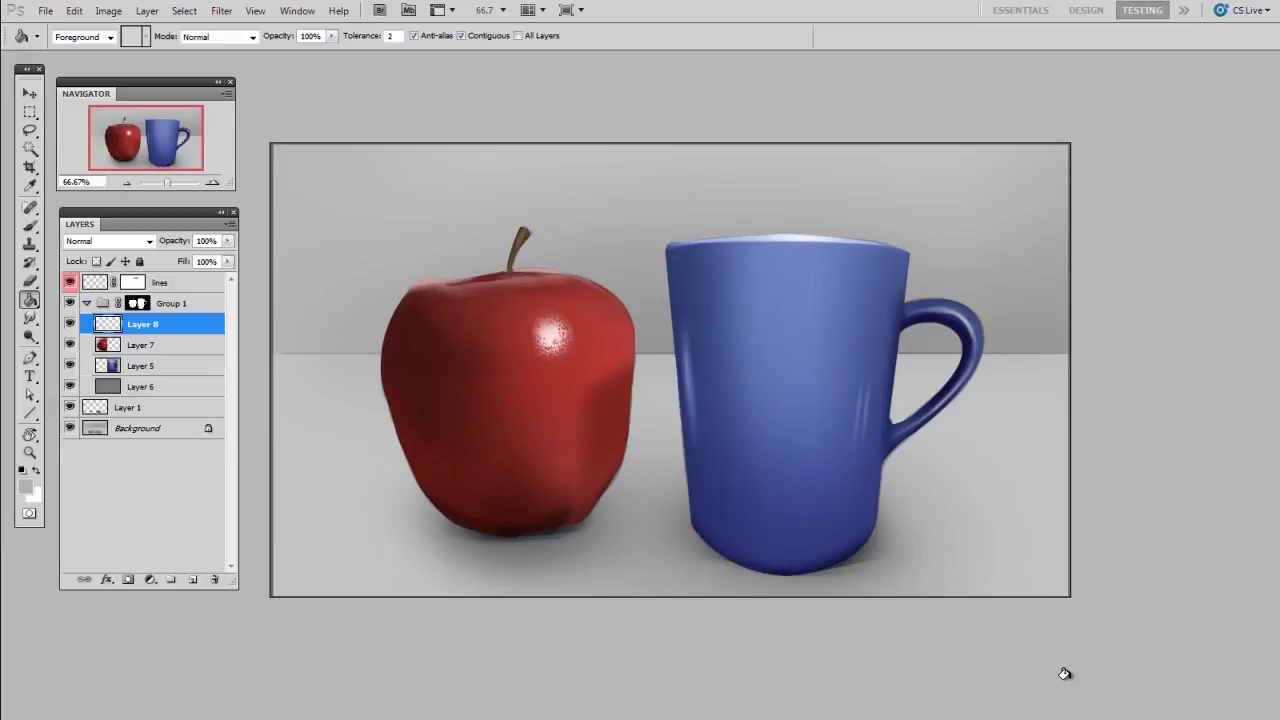
left_click(140, 368)
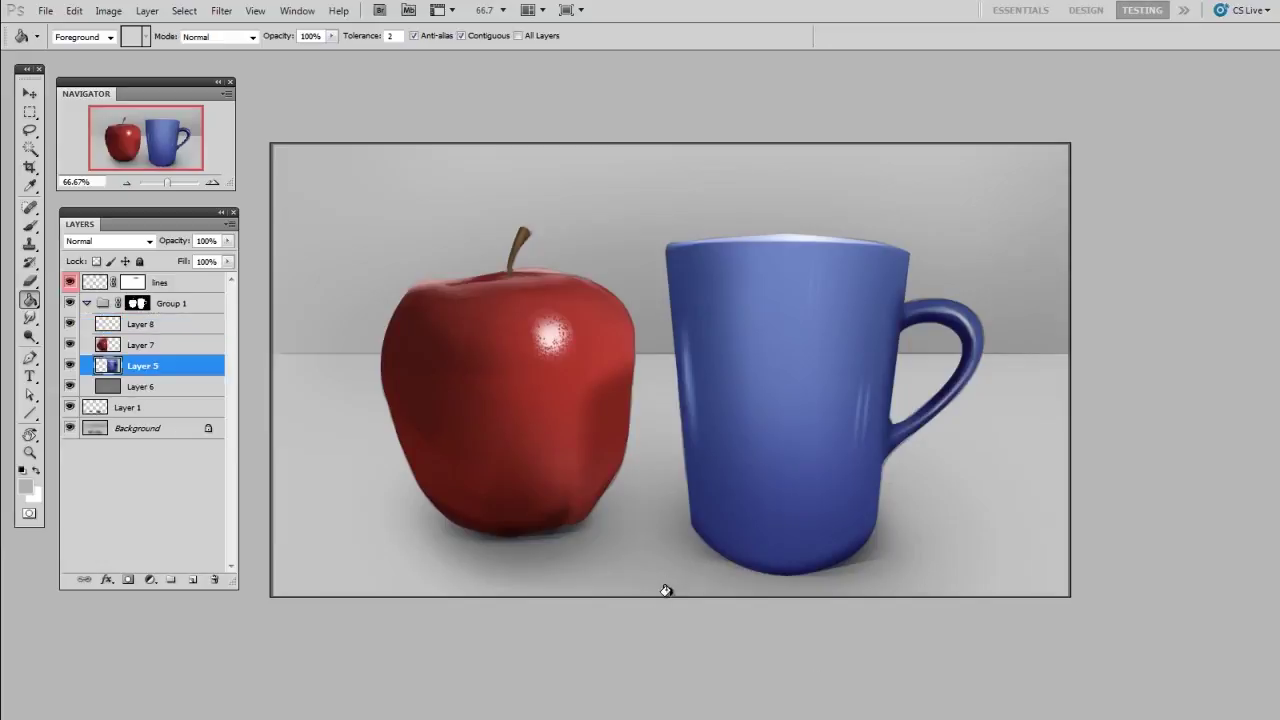
key("ctrl+shift+alt+n")
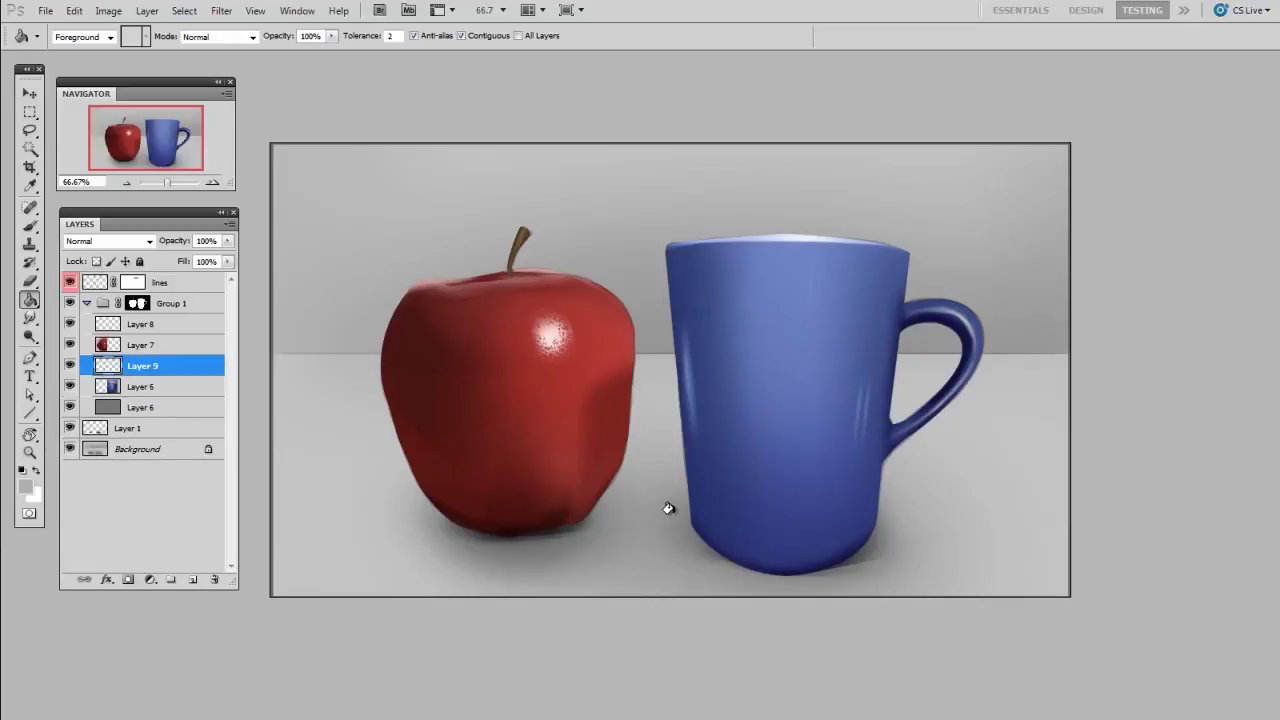
Step: Sample the apple's red and paint it as reflected color down the mug's side facing the apple with a 150 px hard brush
key("b")
right_click(703, 493)
left_click(1010, 604)
left_click(626, 525)
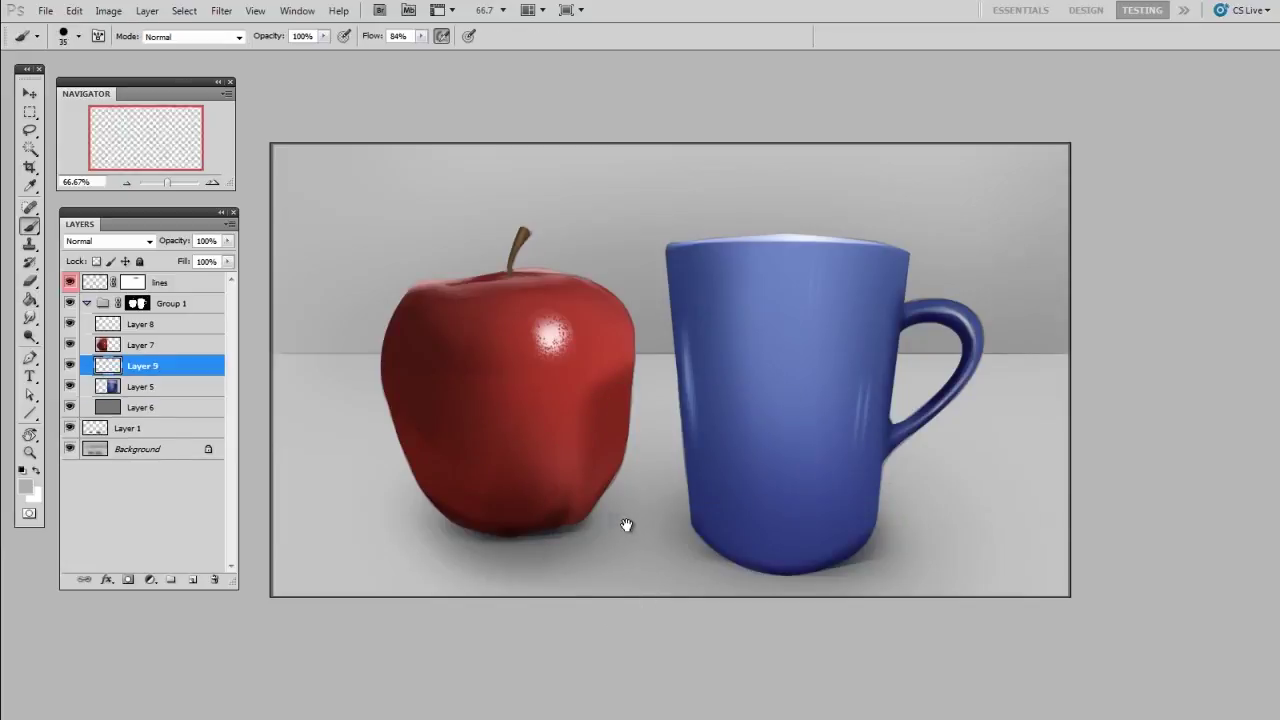
left_click_drag(681, 492, 667, 500)
left_click(578, 386, "alt")
key("bracketright")
key("bracketright")
key("bracketright")
key("bracketright")
key("bracketright")
key("bracketright")
key("bracketright")
key("bracketright")
key("bracketright")
key("bracketright")
mouse_move(695, 379)
left_mouse_down()
mouse_move(674, 291)
mouse_move(700, 557)
mouse_move(695, 436)
left_mouse_up()
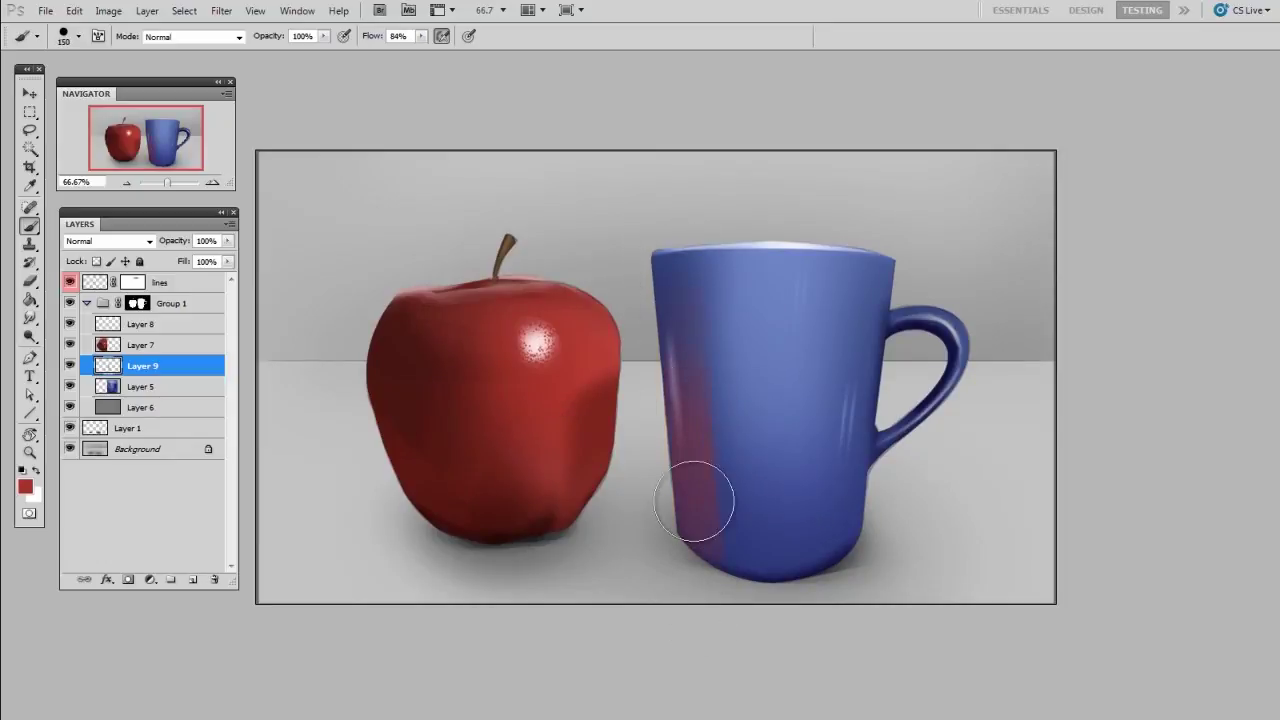
Step: Soften the inner edge of the red reflection on the mug with an enlarged soft round eraser
key("e")
right_click(696, 466)
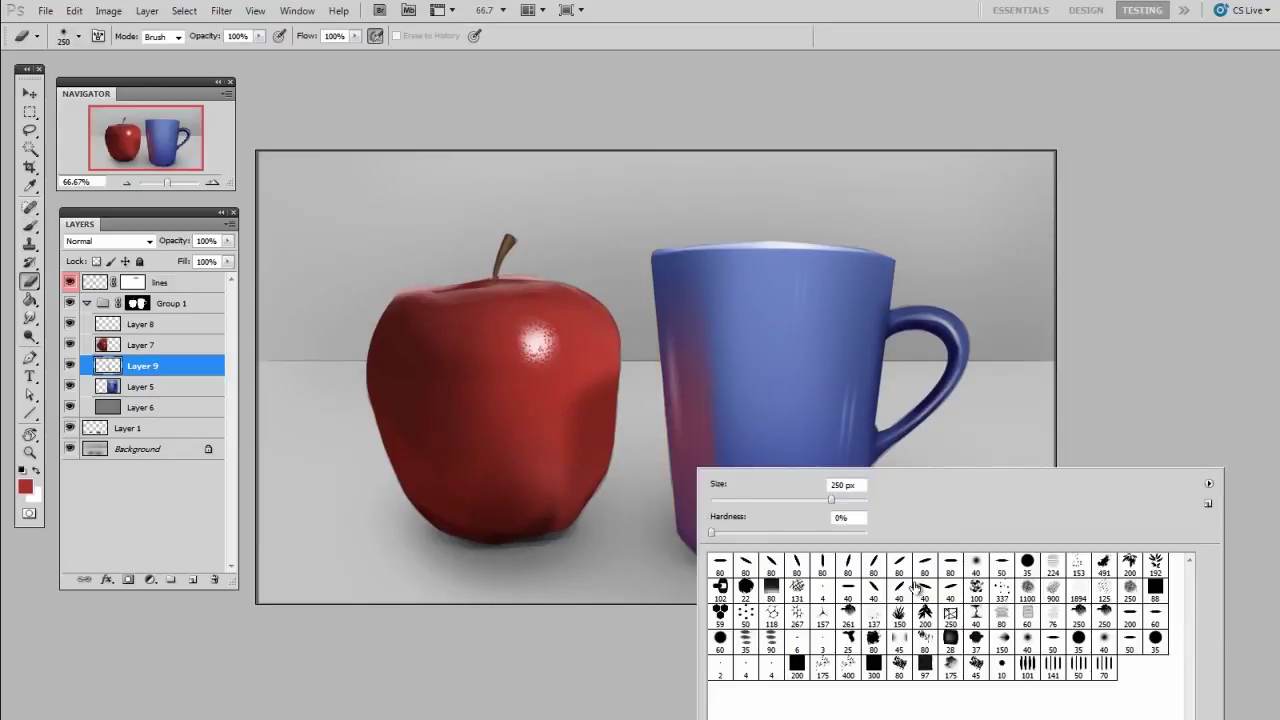
left_click(972, 564)
left_click_drag(581, 593, 579, 594)
key("bracketright")
key("bracketright")
key("bracketright")
key("bracketright")
key("bracketright")
key("bracketright")
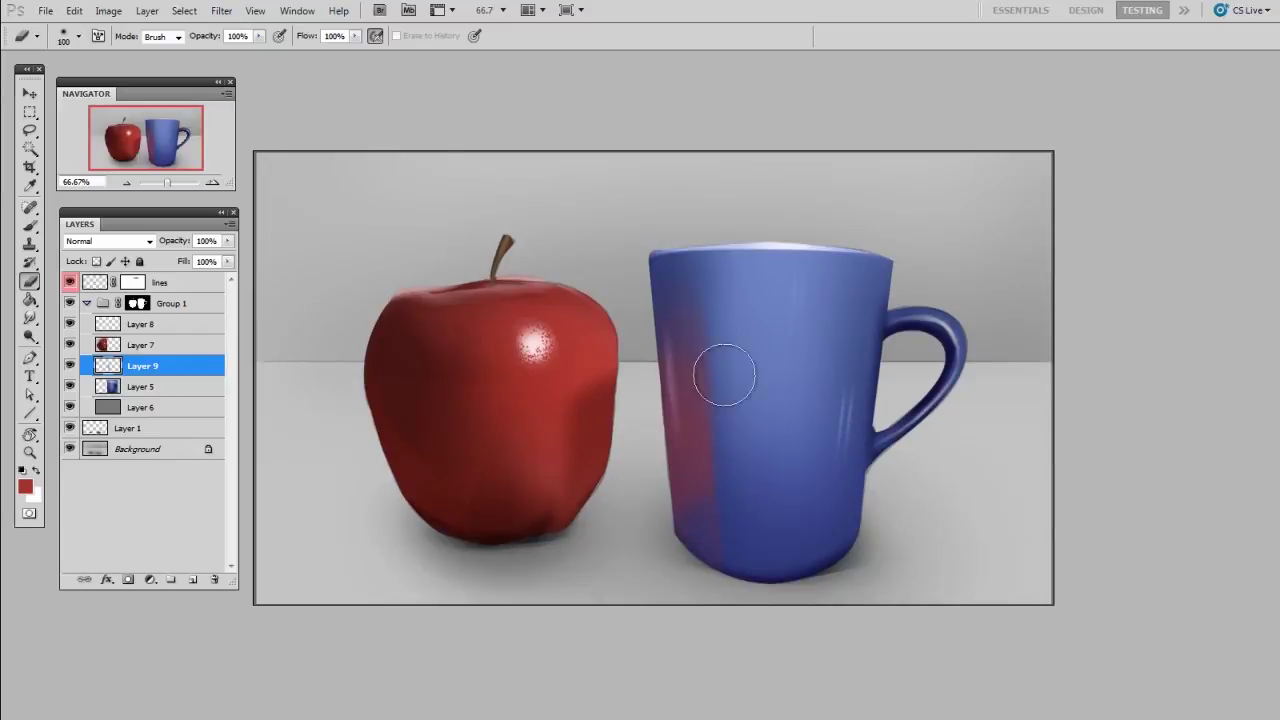
key("bracketright")
key("bracketright")
key("bracketright")
left_click_drag(724, 375, 742, 650)
key("bracketright")
key("bracketright")
Step: On a new layer above the red reflection, sample the table's light gray and paint it across the mug's base at 175 px
key("ctrl+shift+alt+n")
key("b")
left_click(972, 491, "alt")
key("]")
mouse_move(671, 469)
left_mouse_down()
mouse_move(788, 547)
mouse_move(841, 483)
mouse_move(658, 449)
mouse_move(933, 469)
left_mouse_up()
left_click_drag(680, 525, 935, 440)
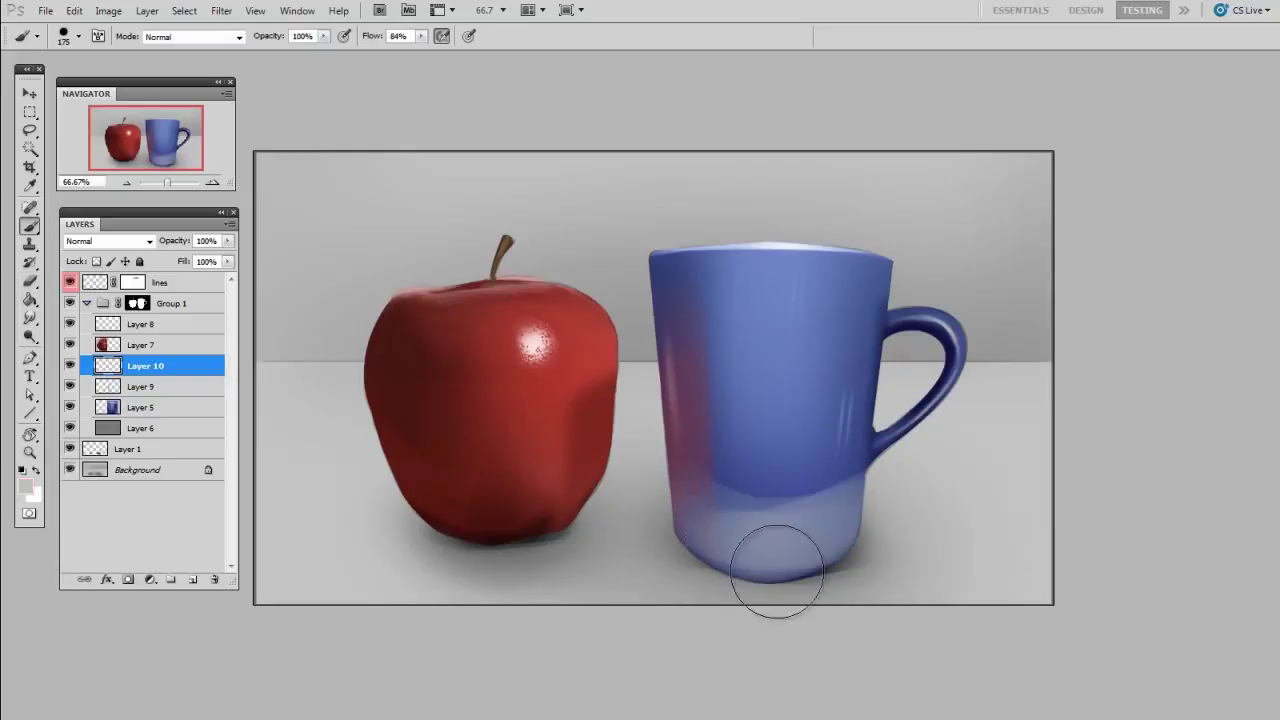
Step: Fade the upper part of the gray reflection on the mug's base with a soft eraser of about 300 px
key("e")
right_click(750, 498)
mouse_move(777, 571)
left_mouse_down()
mouse_move(735, 535)
mouse_move(712, 567)
left_mouse_up()
left_click(1023, 590)
left_click(708, 588)
key("]")
key("]")
key("]")
key("]")
key("]")
key("]")
key("]")
key("]")
key("]")
key("]")
key("]")
key("]")
key("bracketleft")
mouse_move(740, 444)
left_mouse_down()
mouse_move(842, 461)
mouse_move(761, 490)
mouse_move(775, 440)
mouse_move(766, 487)
mouse_move(784, 445)
mouse_move(888, 443)
mouse_move(739, 427)
mouse_move(888, 435)
mouse_move(805, 473)
mouse_move(865, 418)
mouse_move(865, 470)
mouse_move(762, 468)
mouse_move(810, 430)
left_mouse_up()
key("bracketright")
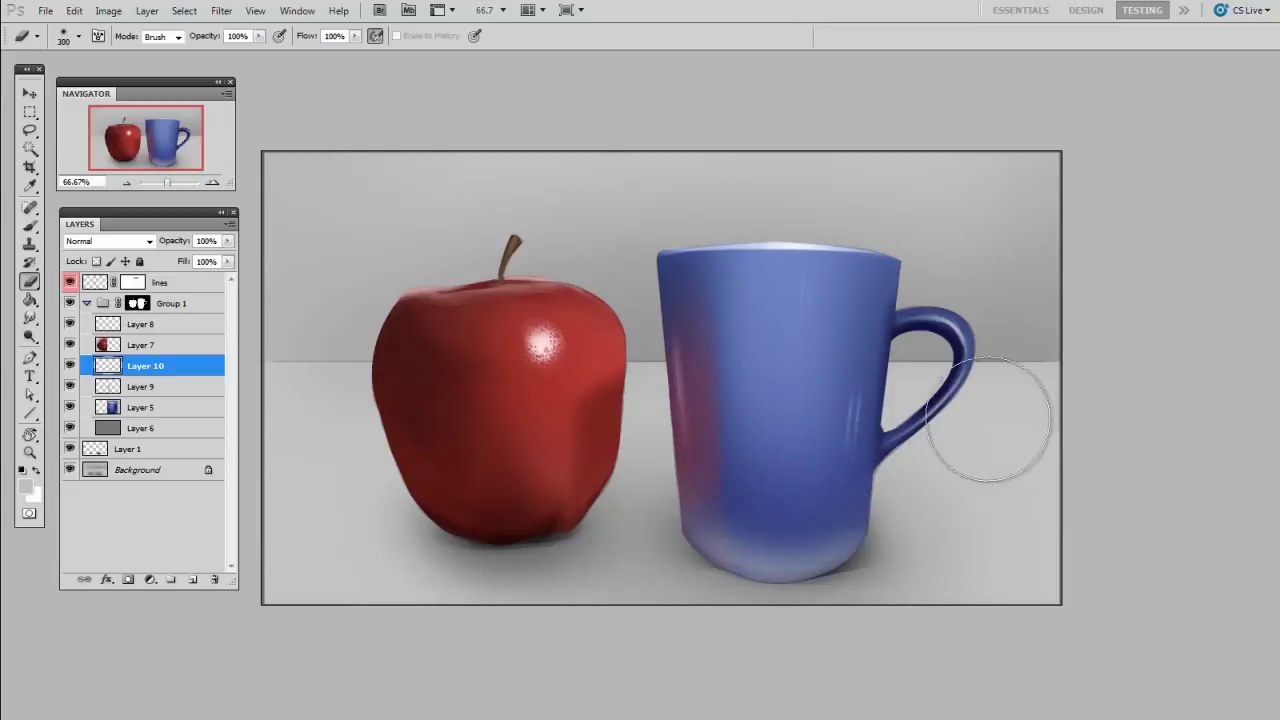
left_click_drag(728, 494, 871, 471)
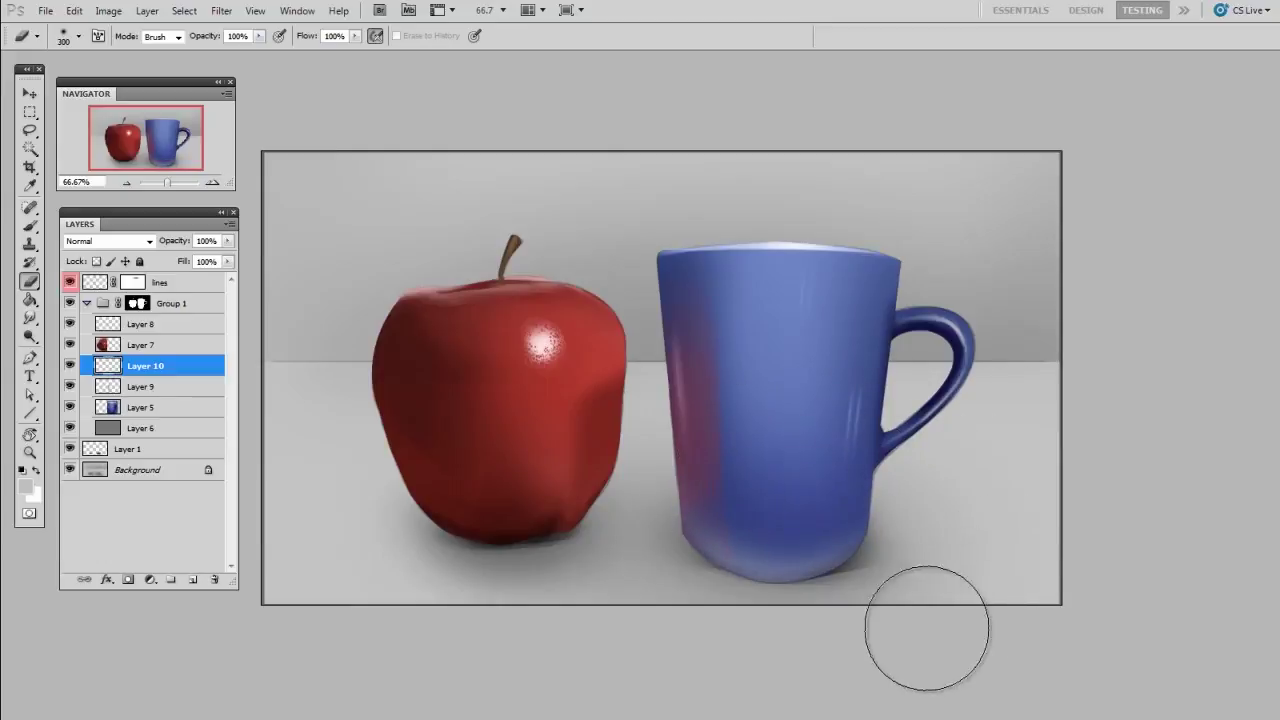
Step: Carve a crisp curved upper edge into the mug's gray base reflection with a hard round eraser
right_click(806, 457)
left_click(1076, 516)
left_click_drag(717, 586, 722, 589)
left_click_drag(713, 512, 832, 540)
key("bracketright")
key("bracketright")
key("bracketright")
key("bracketright")
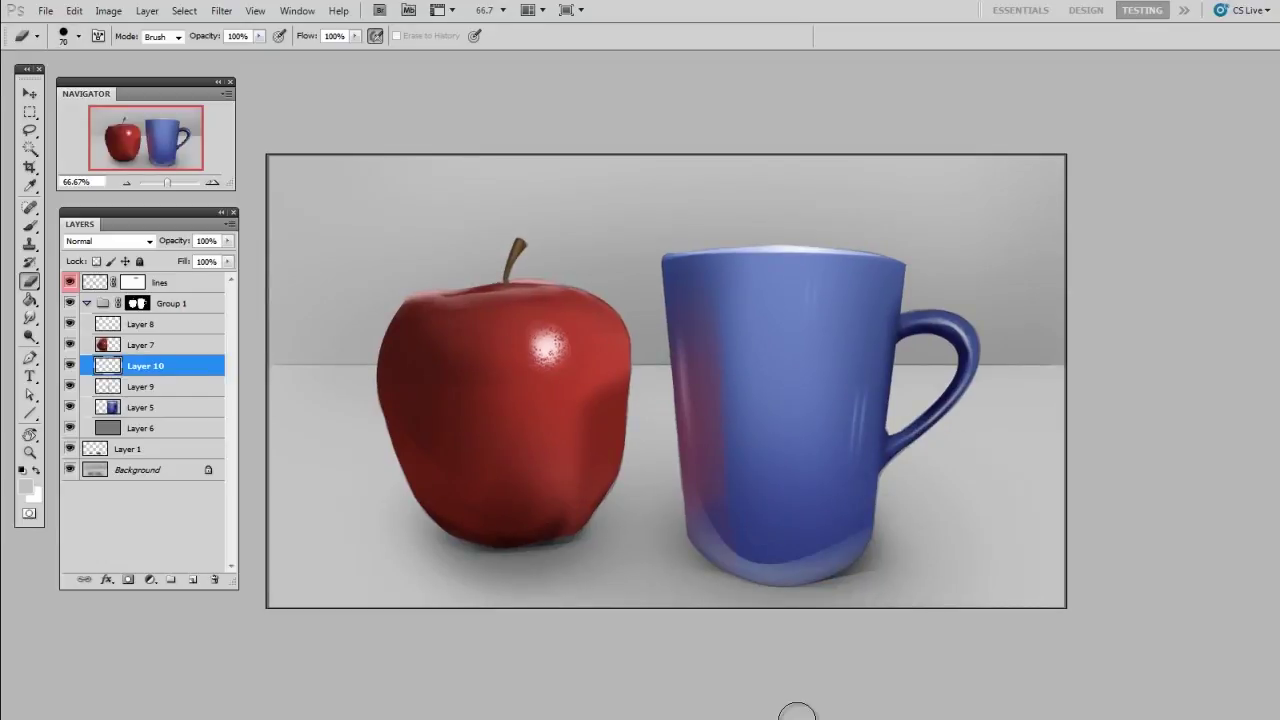
Step: Add a new layer above Layer 8 and paint sampled table gray over the apple's underside with a large soft brush
left_click(152, 346)
left_click(163, 325)
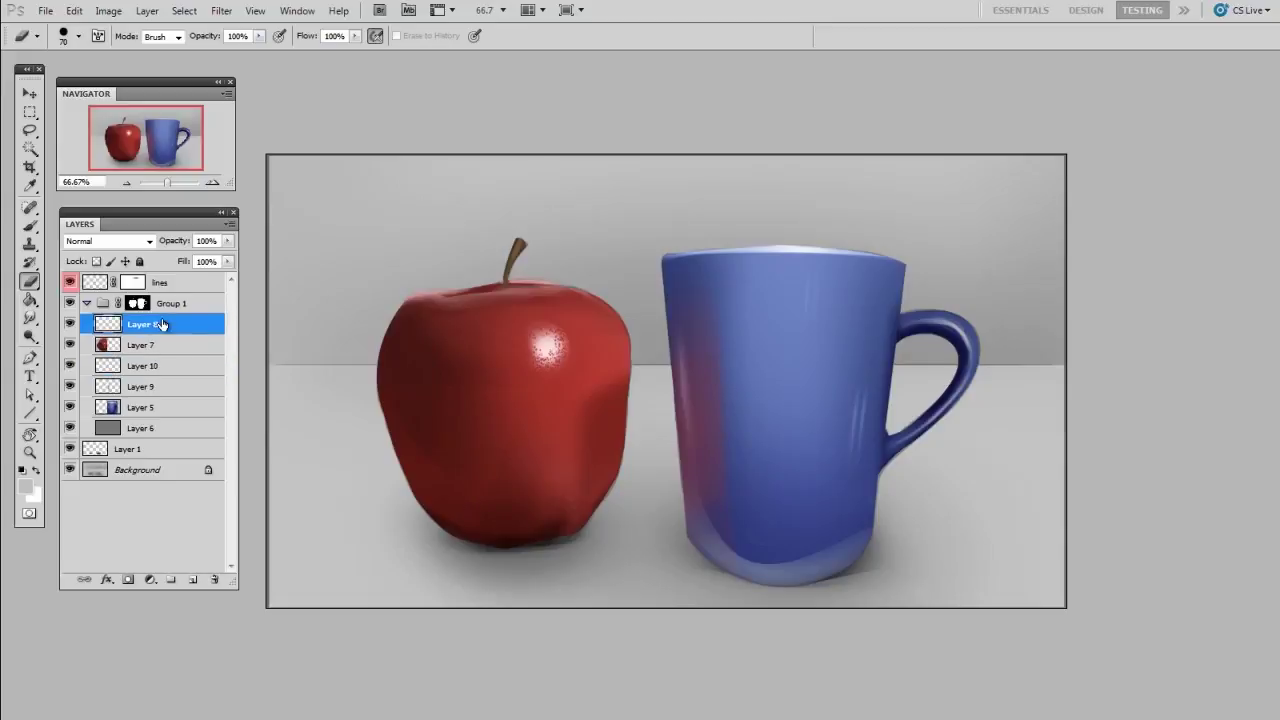
key("ctrl+alt+shift+n")
key("b")
right_click(613, 453)
left_click(861, 543)
left_click(529, 600)
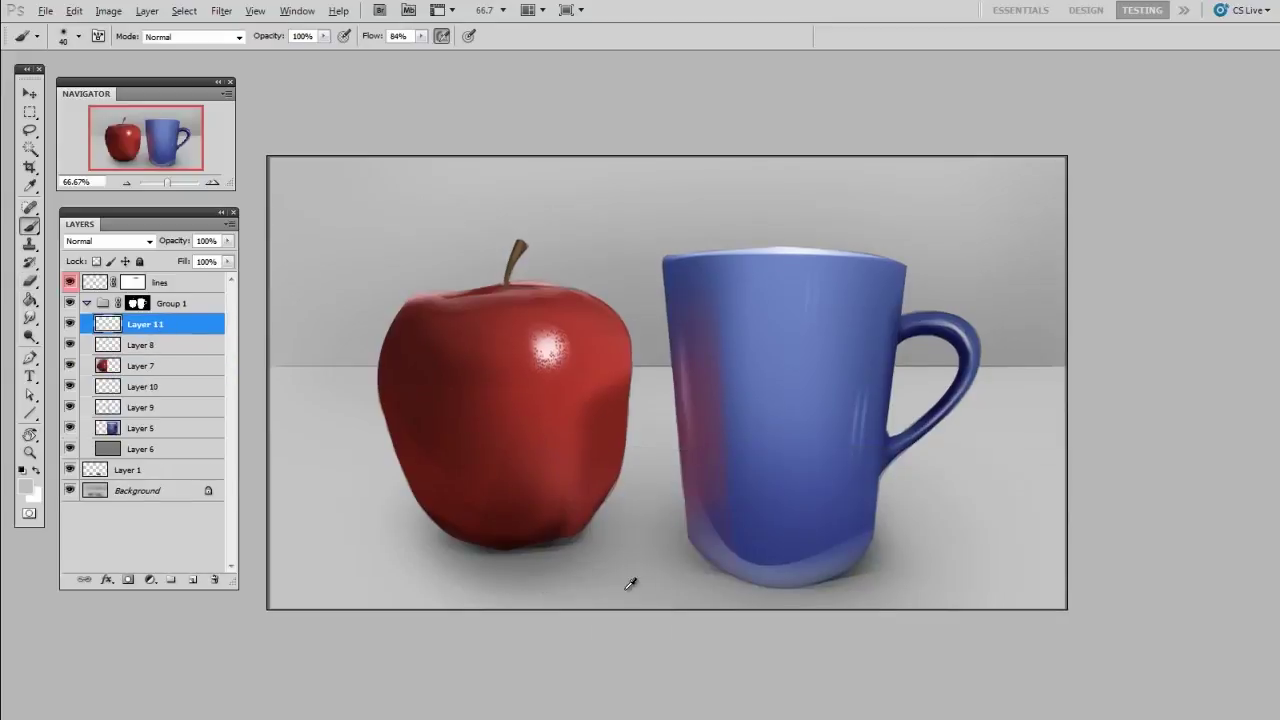
left_click(628, 590, "alt")
key("bracketright")
key("bracketright")
key("bracketright")
key("bracketright")
key("bracketright")
key("bracketright")
key("bracketright")
key("bracketright")
key("bracketright")
mouse_move(445, 495)
left_mouse_down()
mouse_move(551, 487)
mouse_move(458, 481)
mouse_move(507, 499)
mouse_move(520, 528)
left_mouse_up()
Step: Sample the mug's blue and paint a soft blue reflection along the apple's side facing the mug, using brush sizes of 150 to 300 px
left_click(766, 392, "alt")
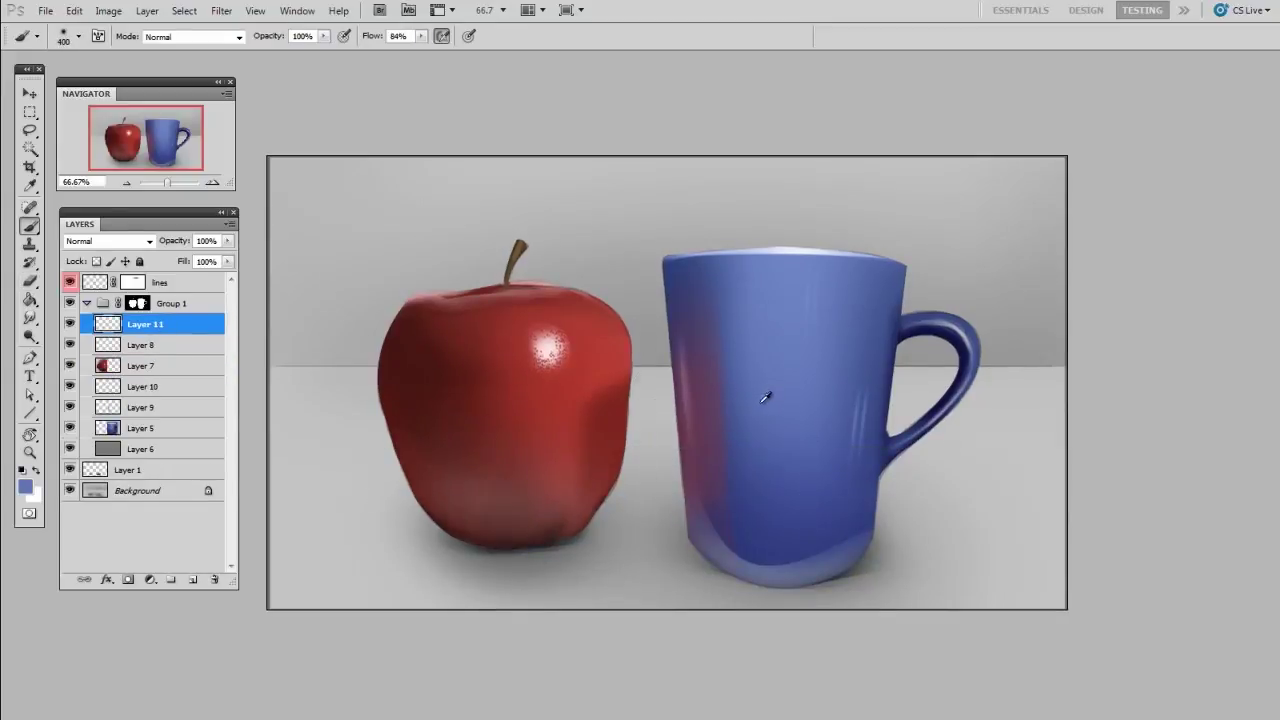
key("bracketleft")
key("bracketleft")
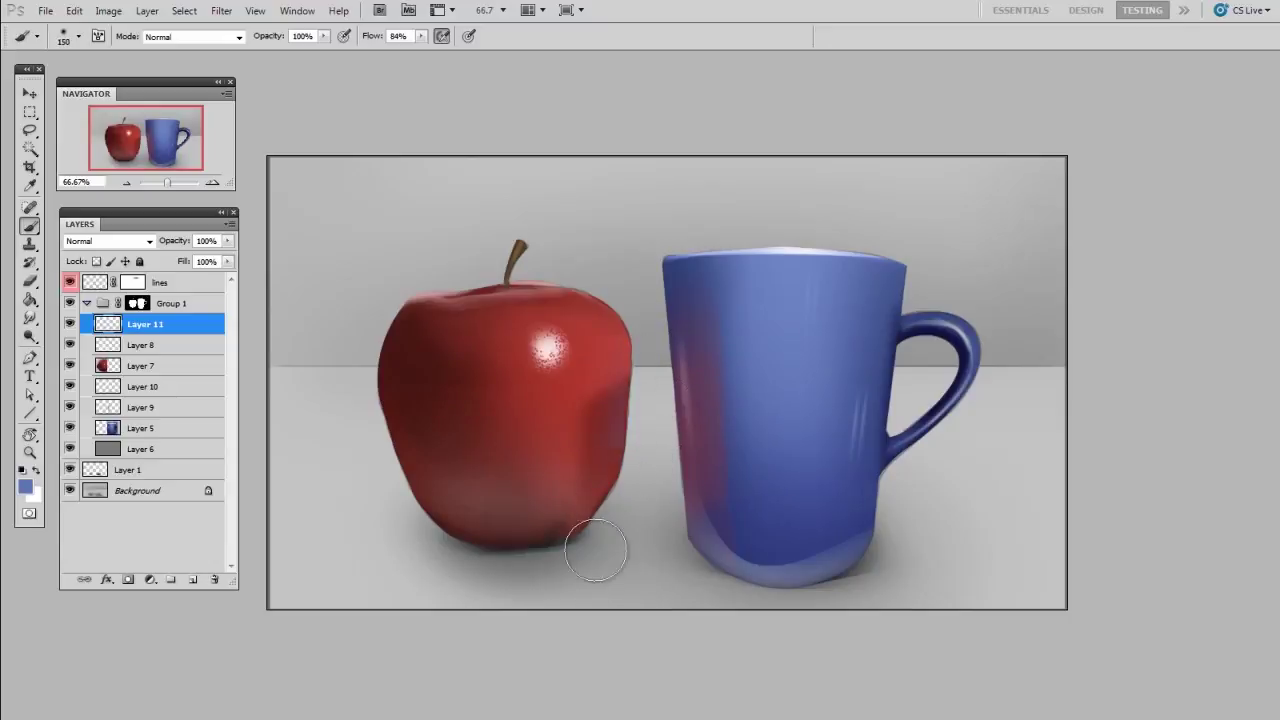
key("bracketright")
key("bracketright")
key("bracketright")
key("bracketright")
key("bracketright")
key("bracketleft")
left_click_drag(632, 288, 612, 547)
left_click_drag(622, 401, 606, 551)
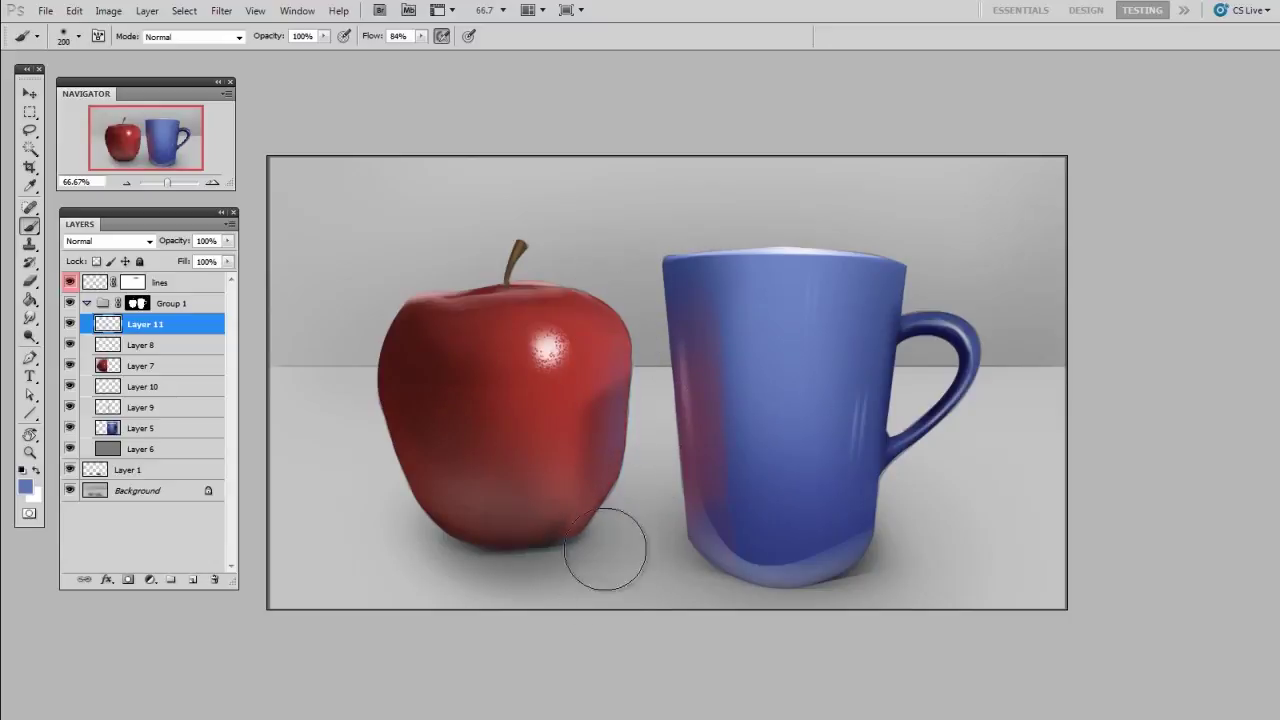
key("bracketright")
left_click_drag(629, 460, 580, 534)
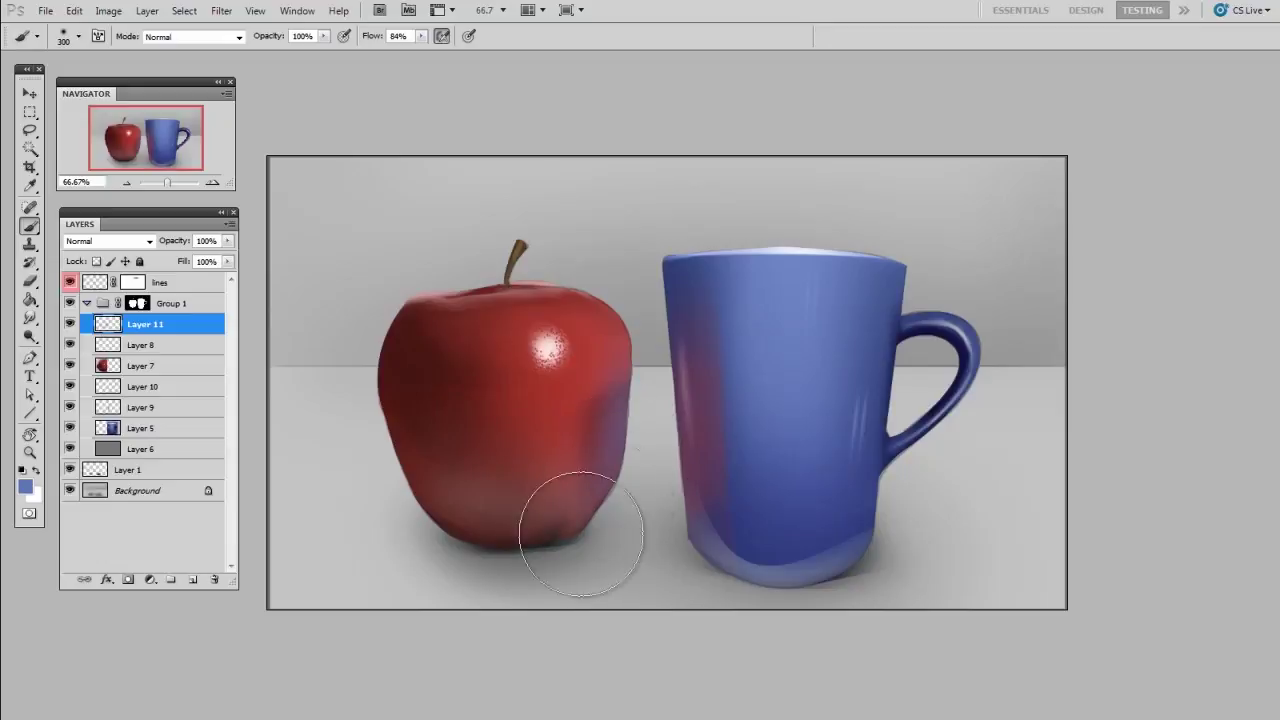
Step: Add a new layer above Layer 1, beneath the objects' group, and set its blend mode to Multiply
left_click(145, 469)
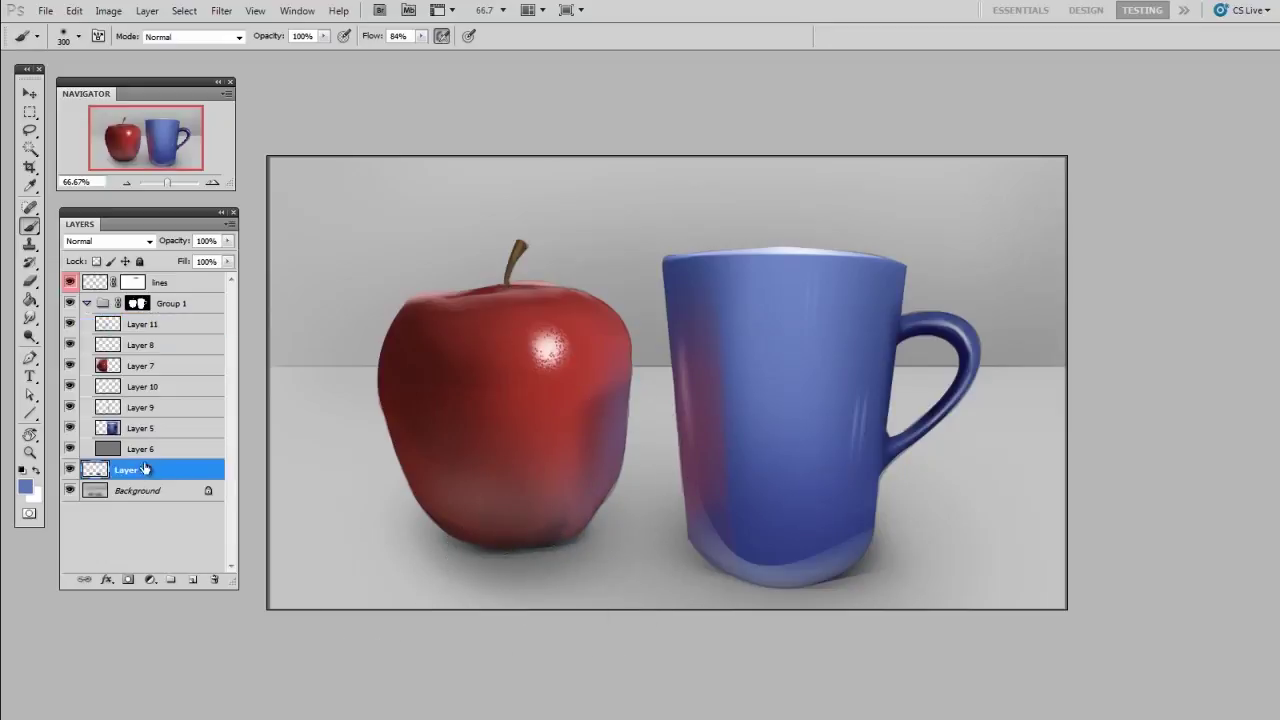
key("ctrl+shift+alt+n")
key("shift+alt+m")
Step: Sample the apple's red, lighten it to f78586, and paint it into the shadow under the apple with a 300 px soft brush
right_click(750, 510)
left_click(1028, 607)
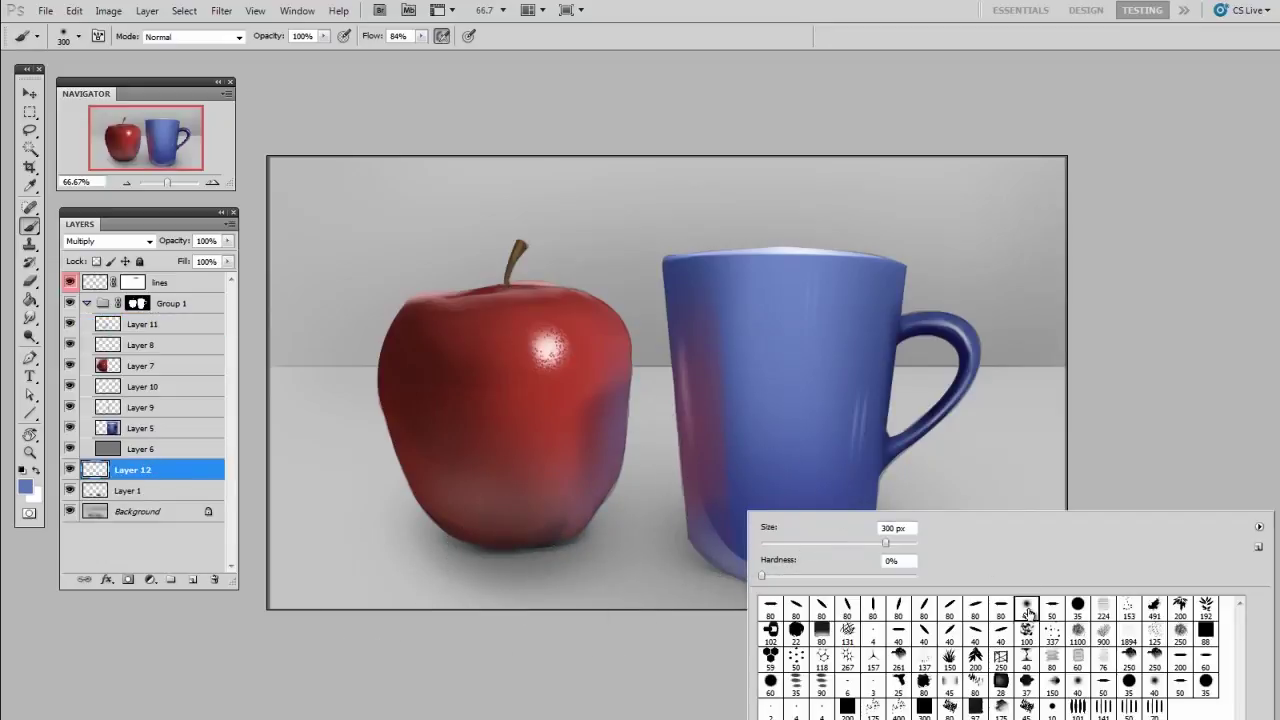
left_click(635, 573)
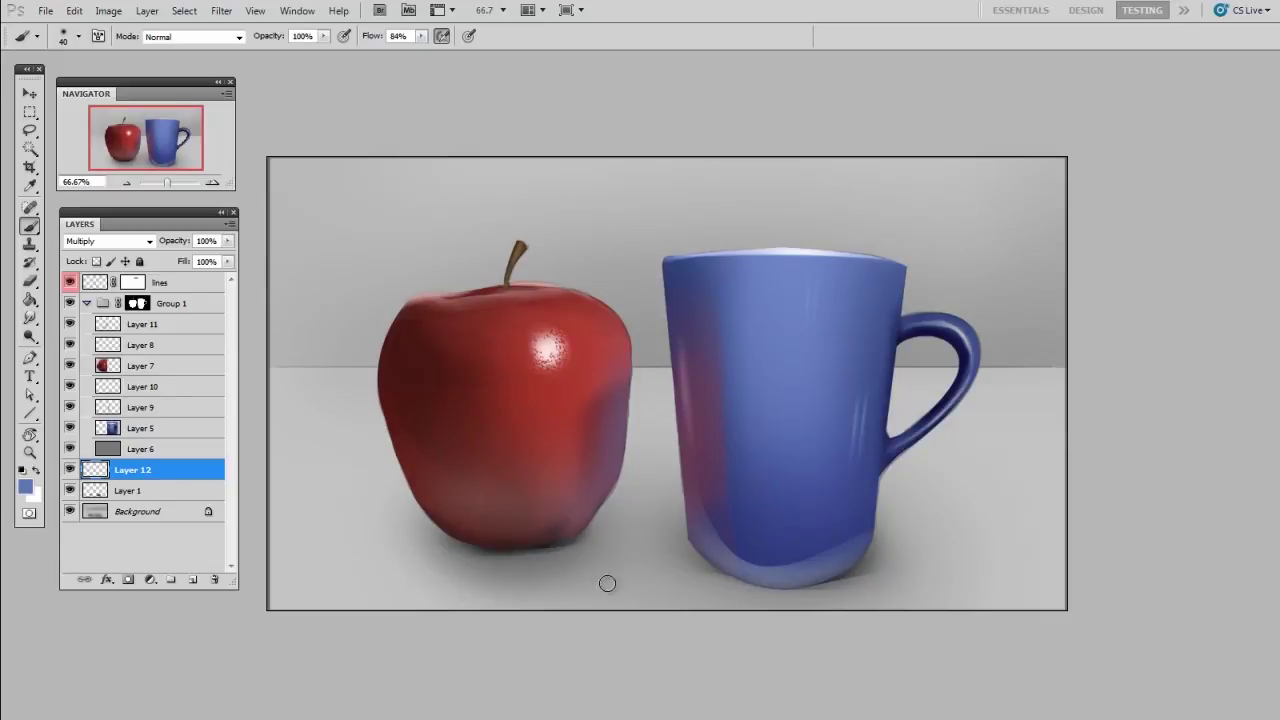
left_click(556, 400, "alt")
key("n")
left_click(682, 251)
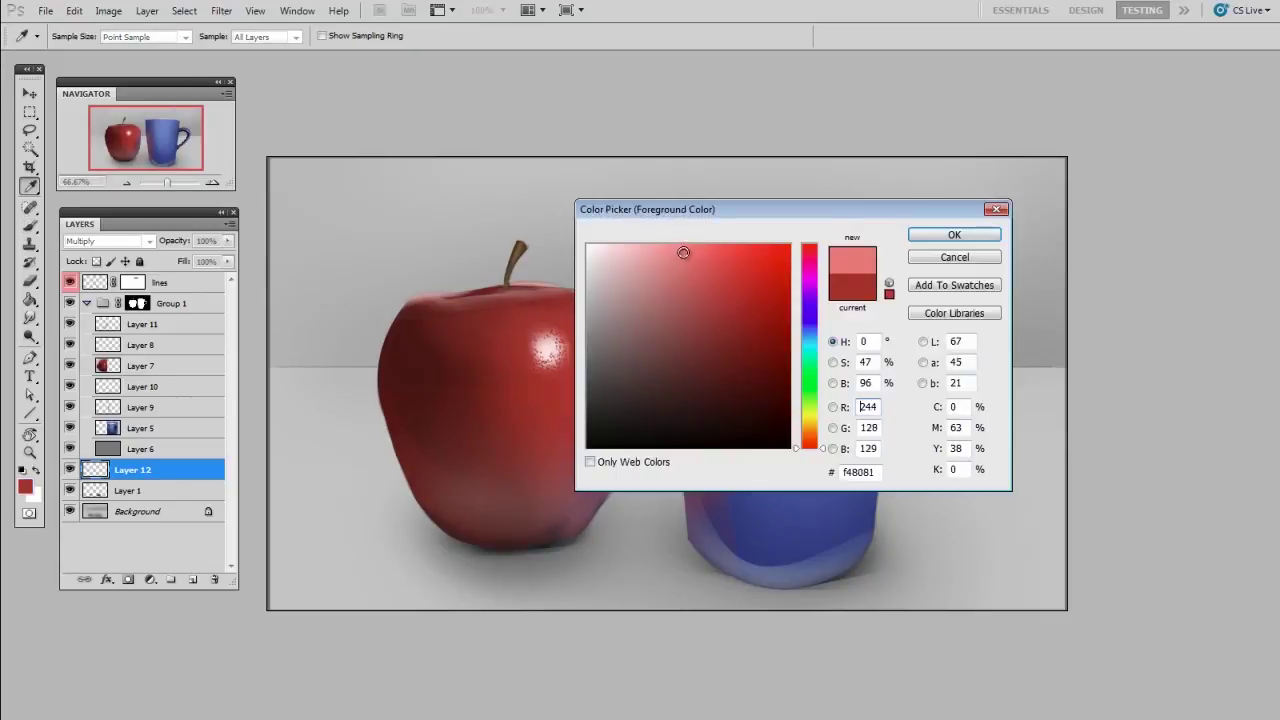
left_click(955, 238)
key("b")
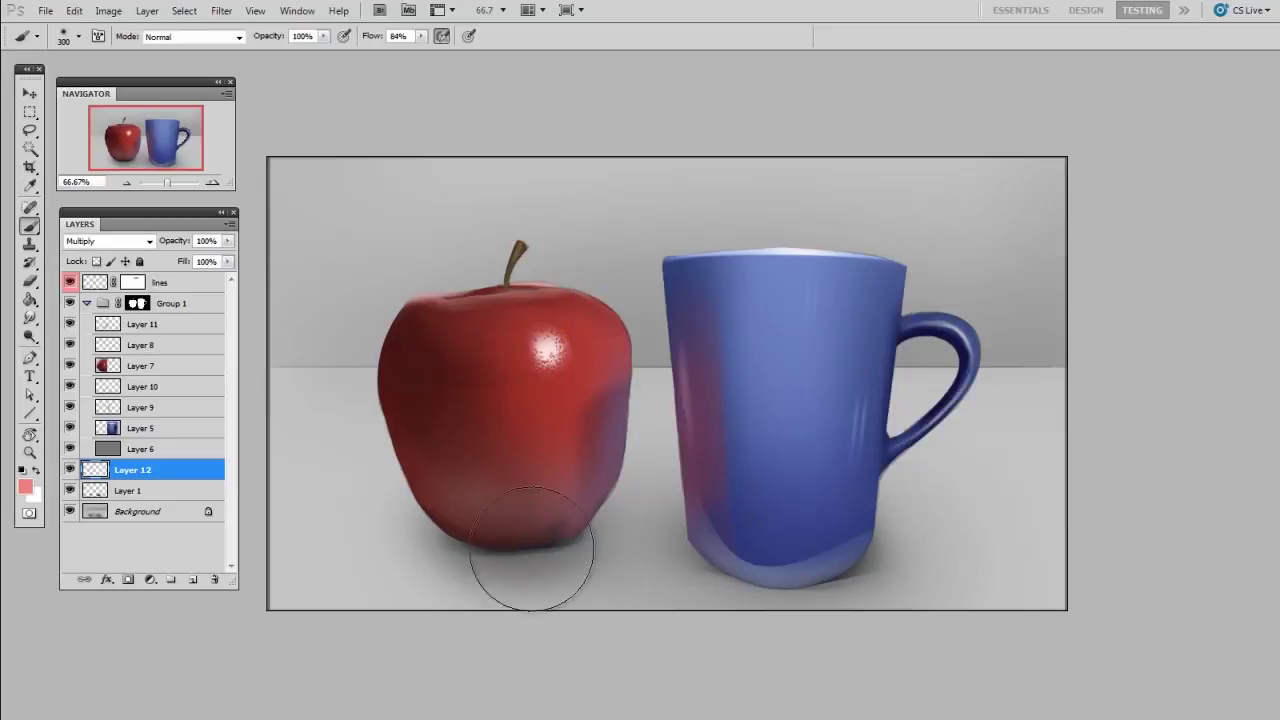
mouse_move(449, 537)
left_mouse_down()
mouse_move(588, 557)
mouse_move(406, 551)
mouse_move(640, 539)
mouse_move(425, 556)
left_mouse_up()
Step: Sample the mug's blue and paint it over the table around the mug's base with a 400 px soft brush
mouse_move(907, 532)
left_mouse_down()
mouse_move(884, 479)
mouse_move(890, 489)
left_mouse_up()
key("bracketright")
left_click(775, 329, "alt")
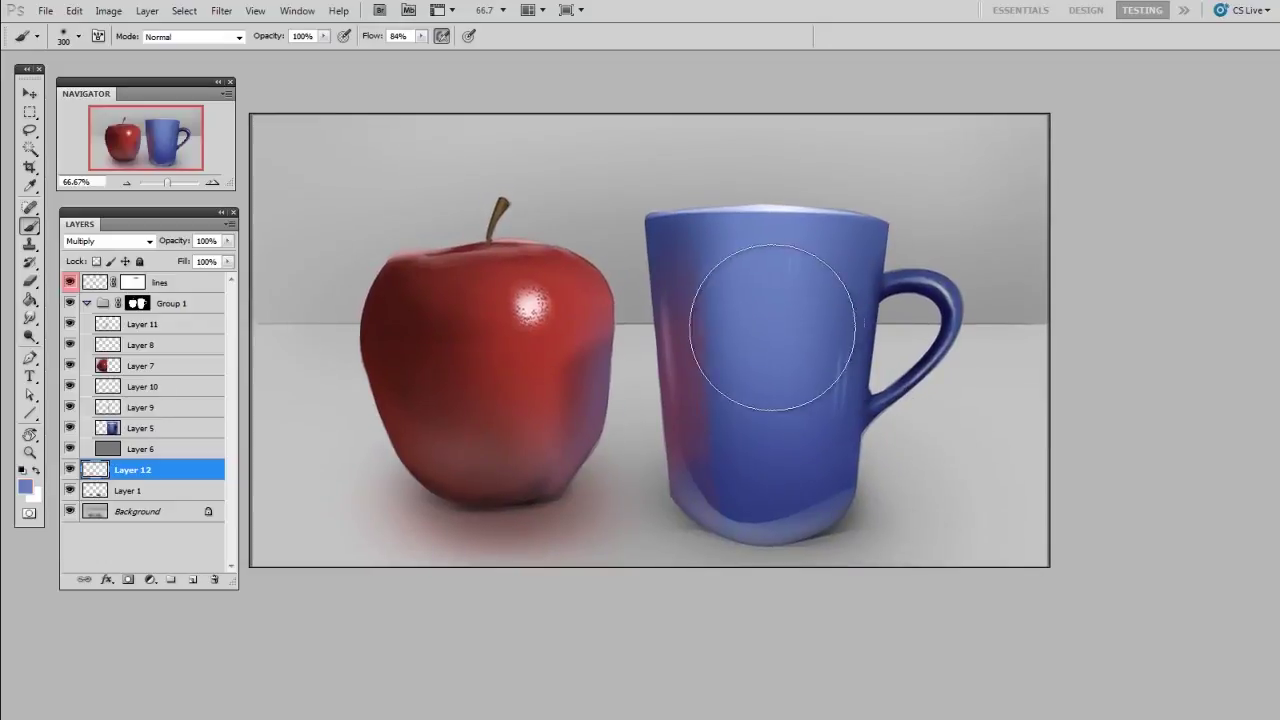
mouse_move(708, 517)
left_mouse_down()
mouse_move(898, 504)
mouse_move(676, 520)
mouse_move(897, 523)
mouse_move(704, 511)
mouse_move(846, 523)
mouse_move(748, 515)
left_mouse_up()
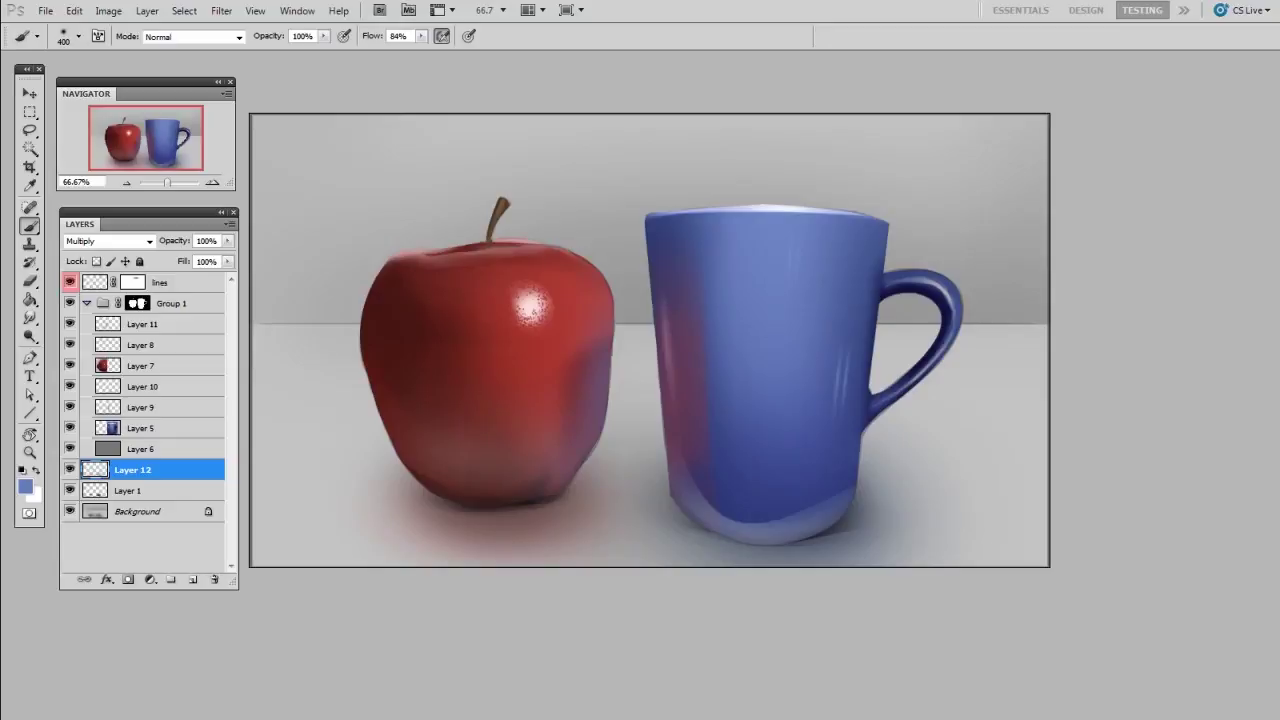
Step: Add a Photo Filter adjustment layer above the lines layer, using Warming Filter (85) at 100% density
left_click(150, 579)
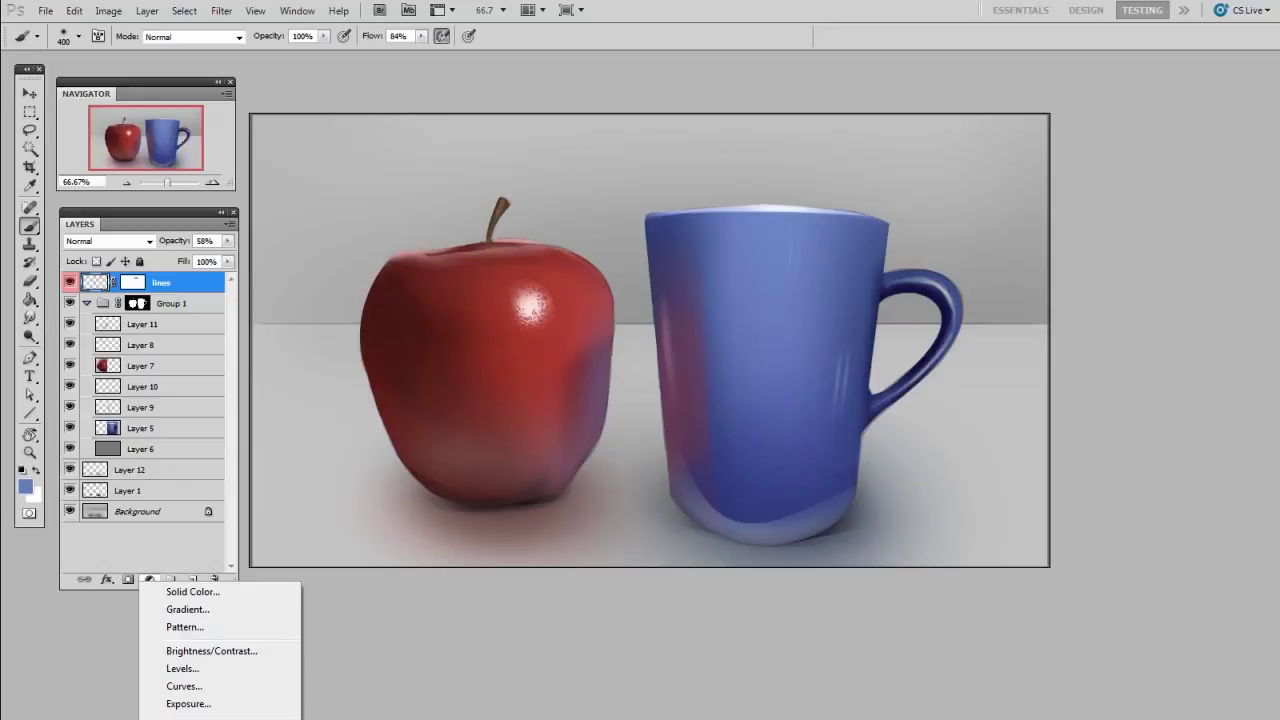
left_click(210, 718)
left_click_drag(1060, 433, 1093, 223)
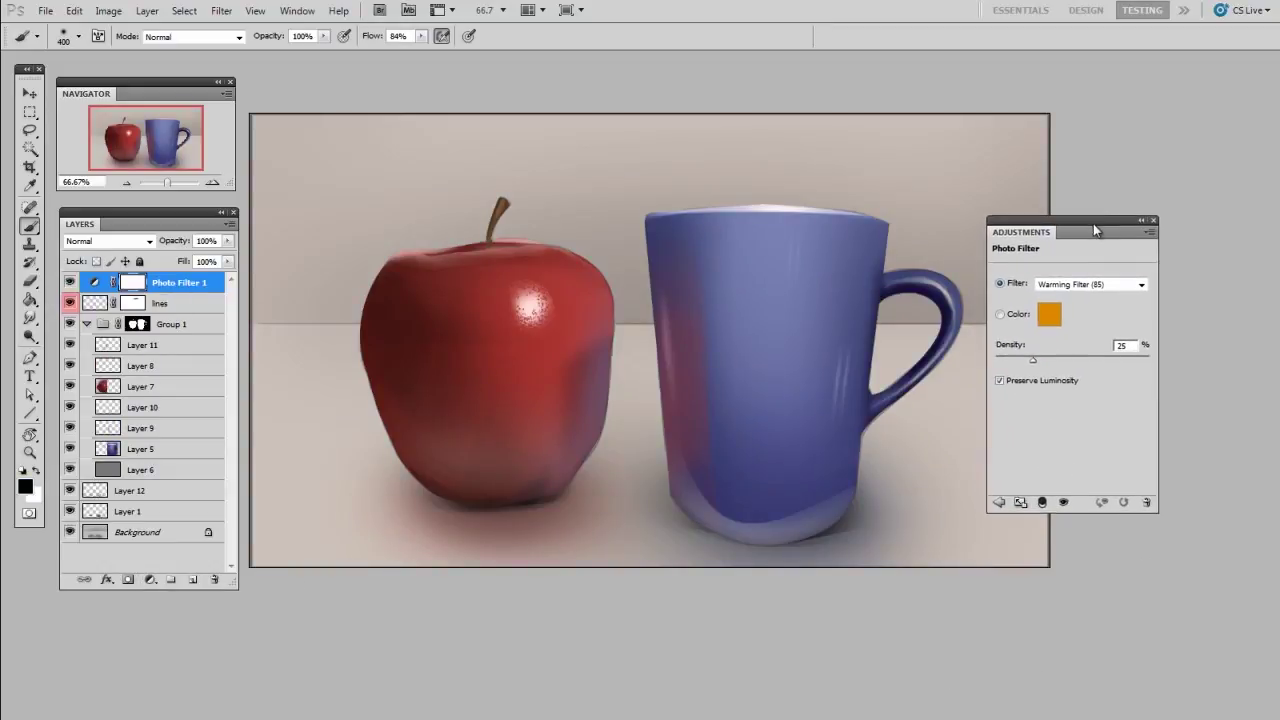
left_click(1110, 287)
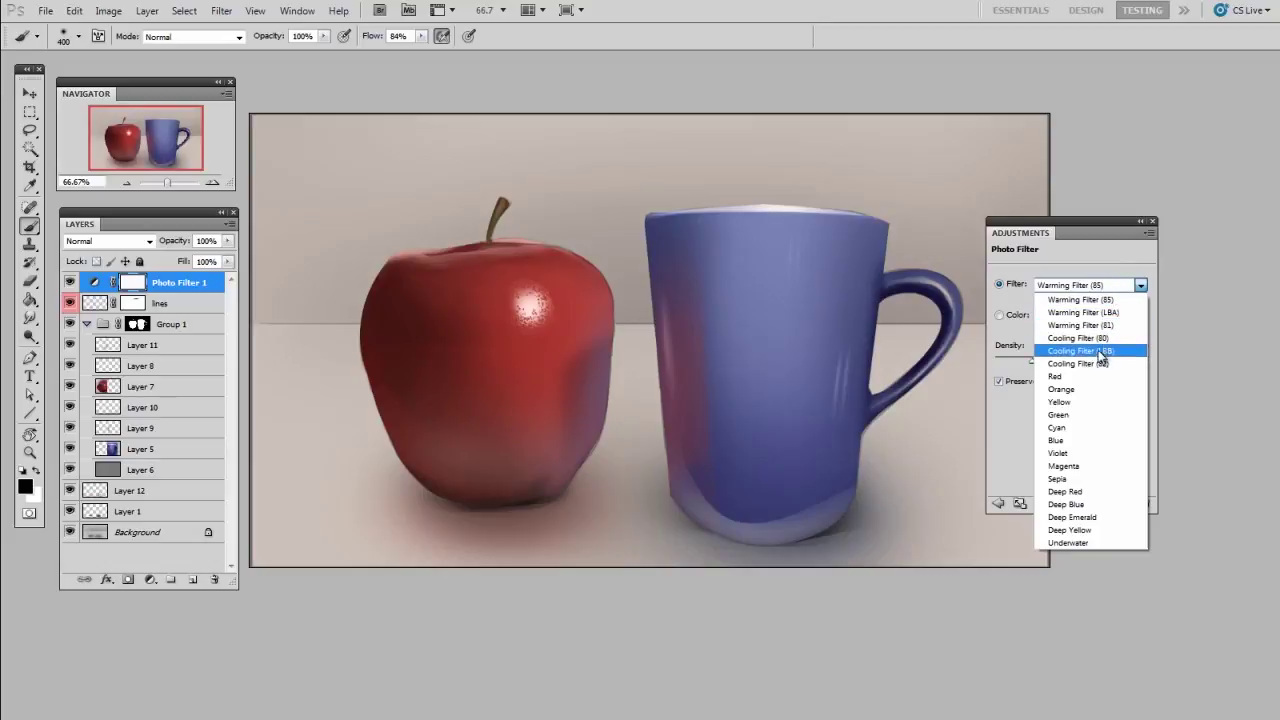
left_click(1099, 299)
left_click_drag(1088, 225, 1113, 198)
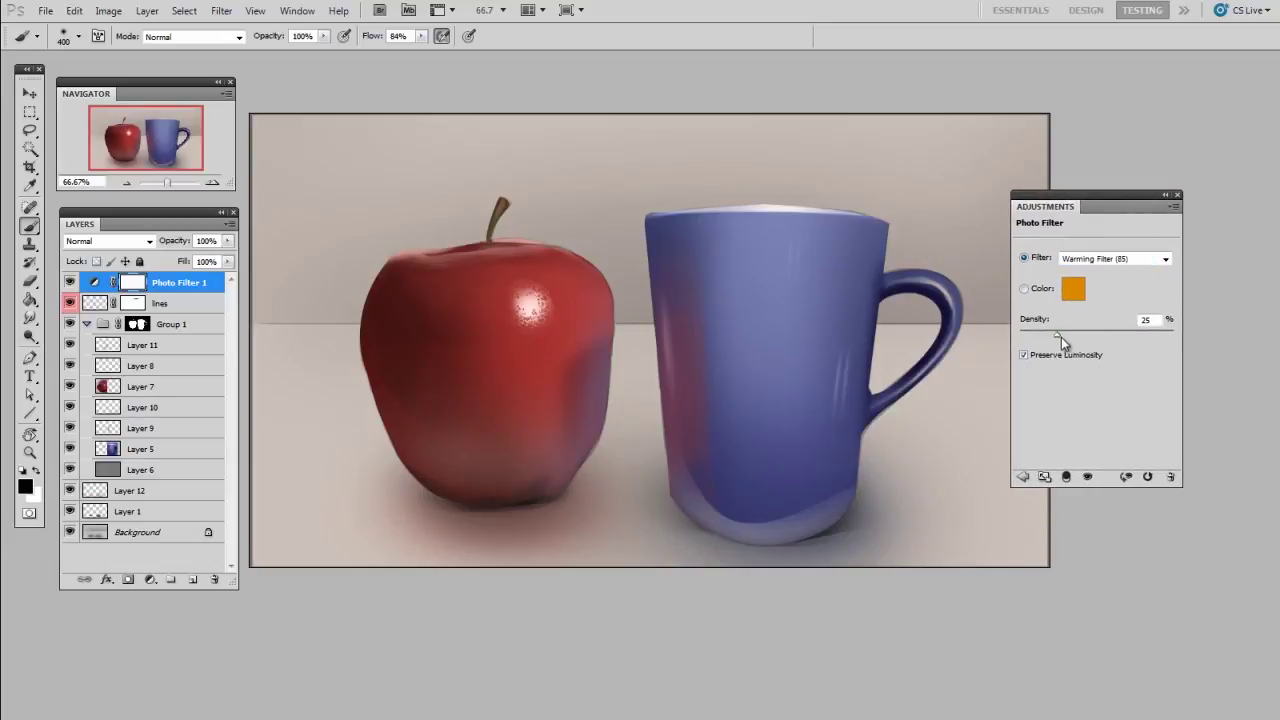
left_click_drag(1048, 336, 1184, 345)
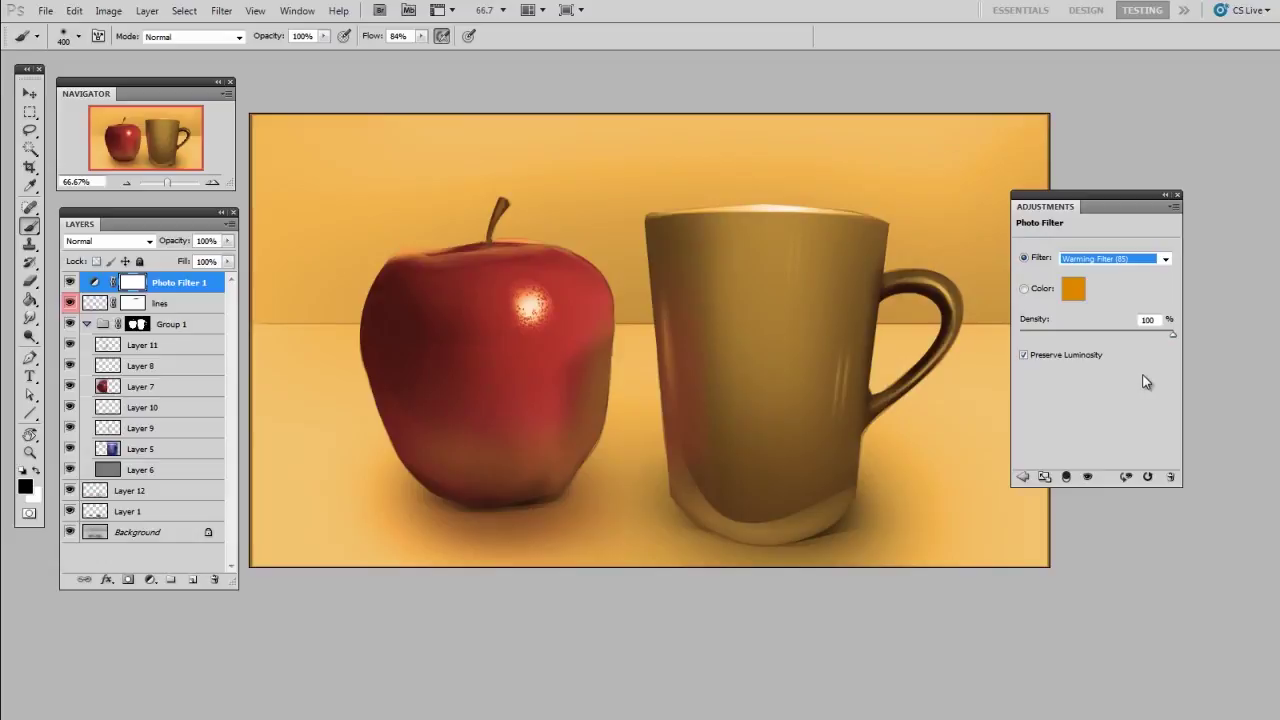